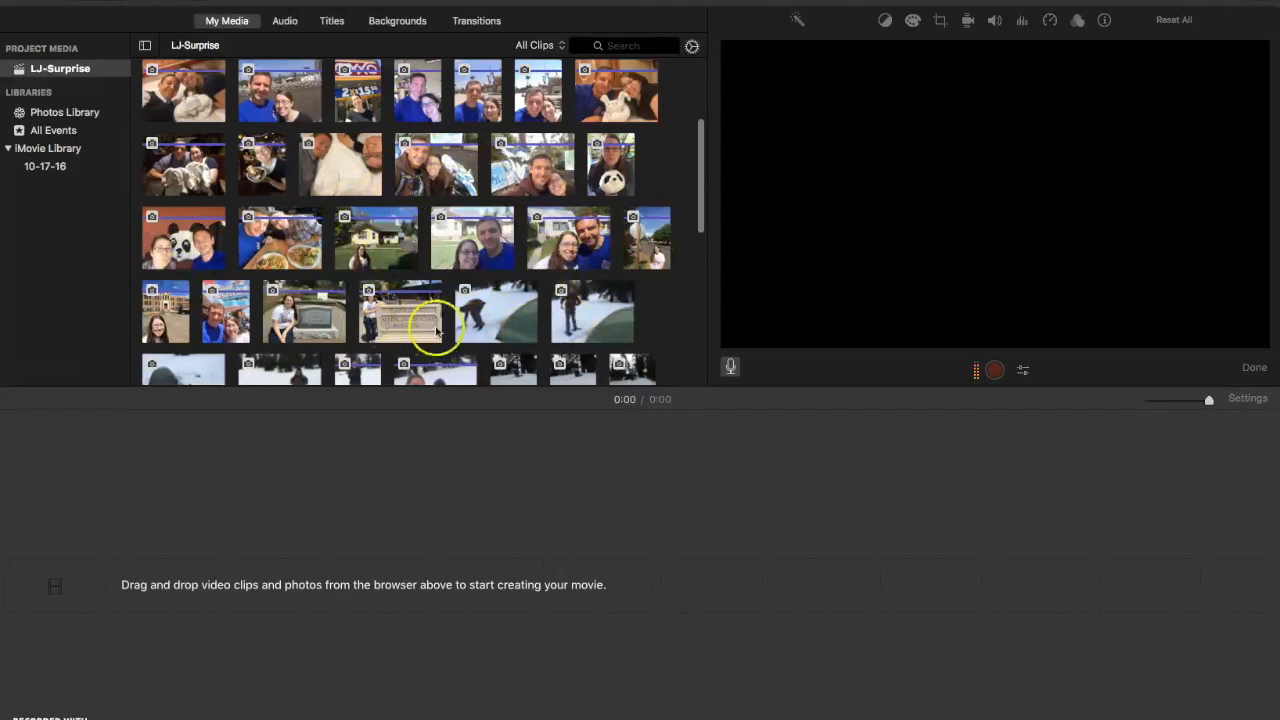
- Place the parking-lot selfie and the harbour night photo in the timeline, with the selfie first
drag(700, 171, 680, 102)
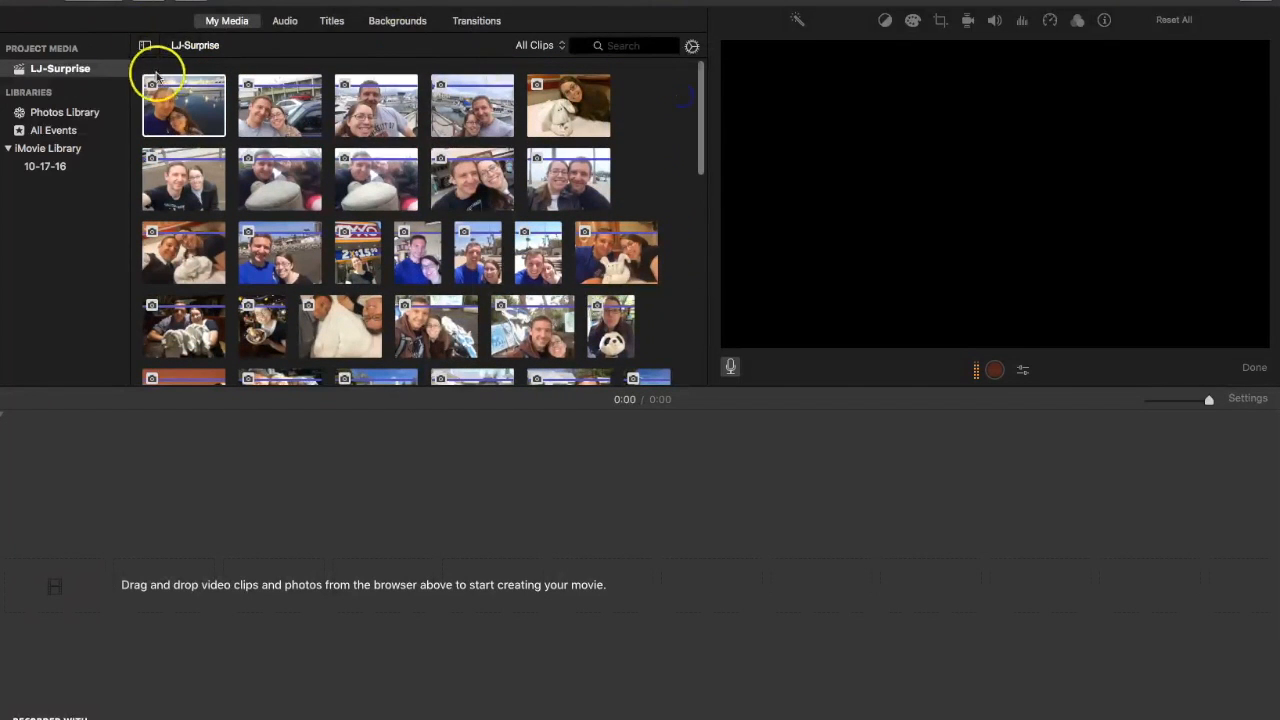
click(177, 113)
drag(140, 425, 131, 581)
drag(275, 112, 512, 578)
drag(394, 571, 1250, 582)
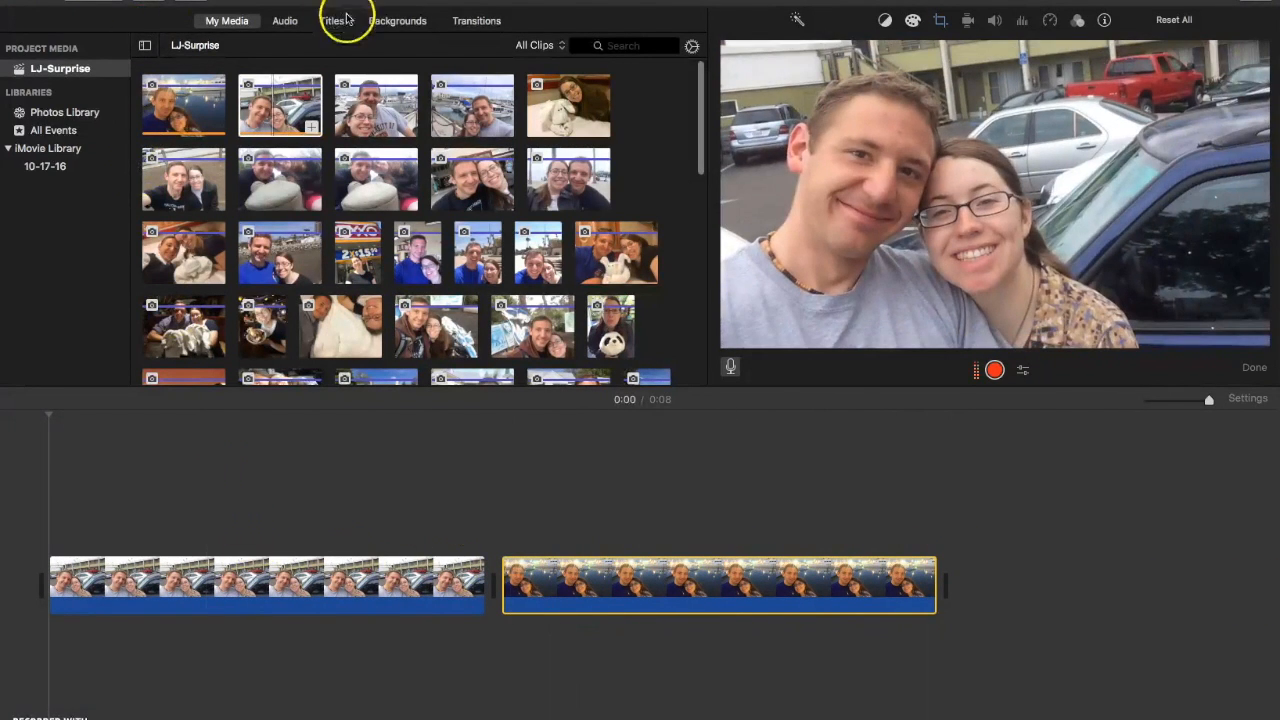
- Append an Organic background at the movie's end with a Gravity title reading 'I LOVE YOU!'
click(391, 27)
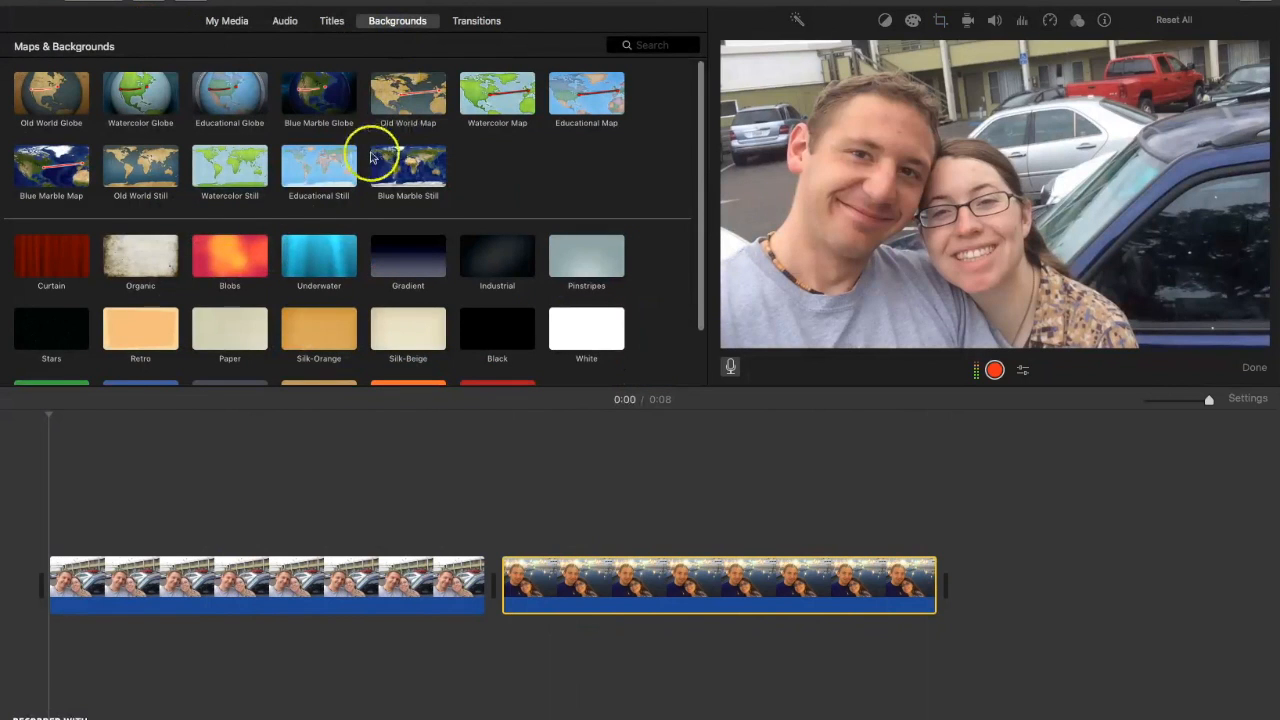
drag(147, 259, 1006, 596)
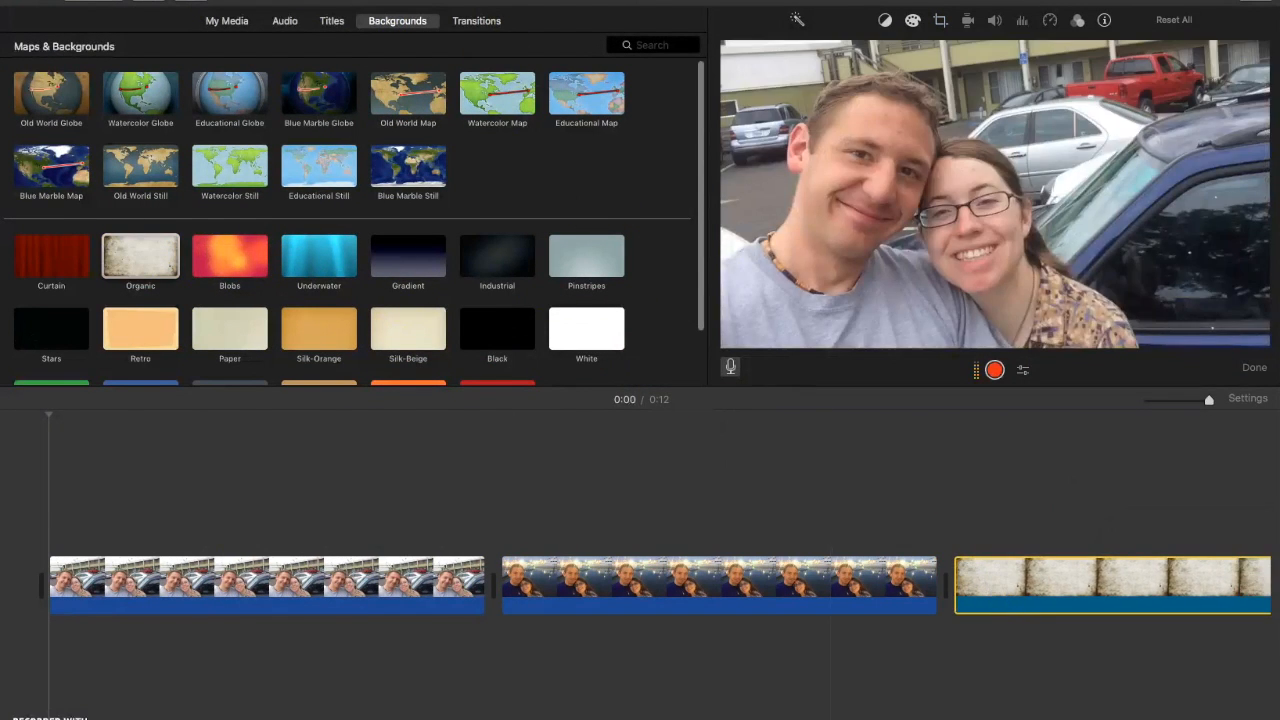
click(333, 21)
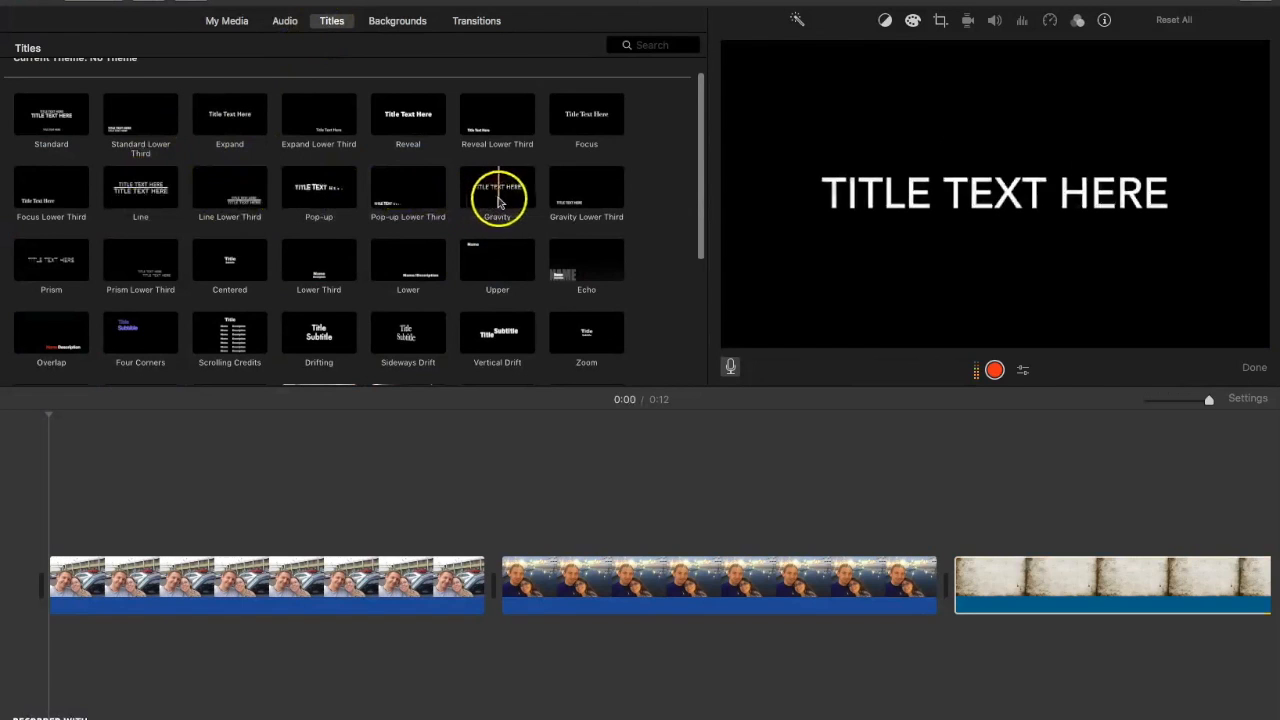
drag(499, 202, 960, 537)
double_click(995, 545)
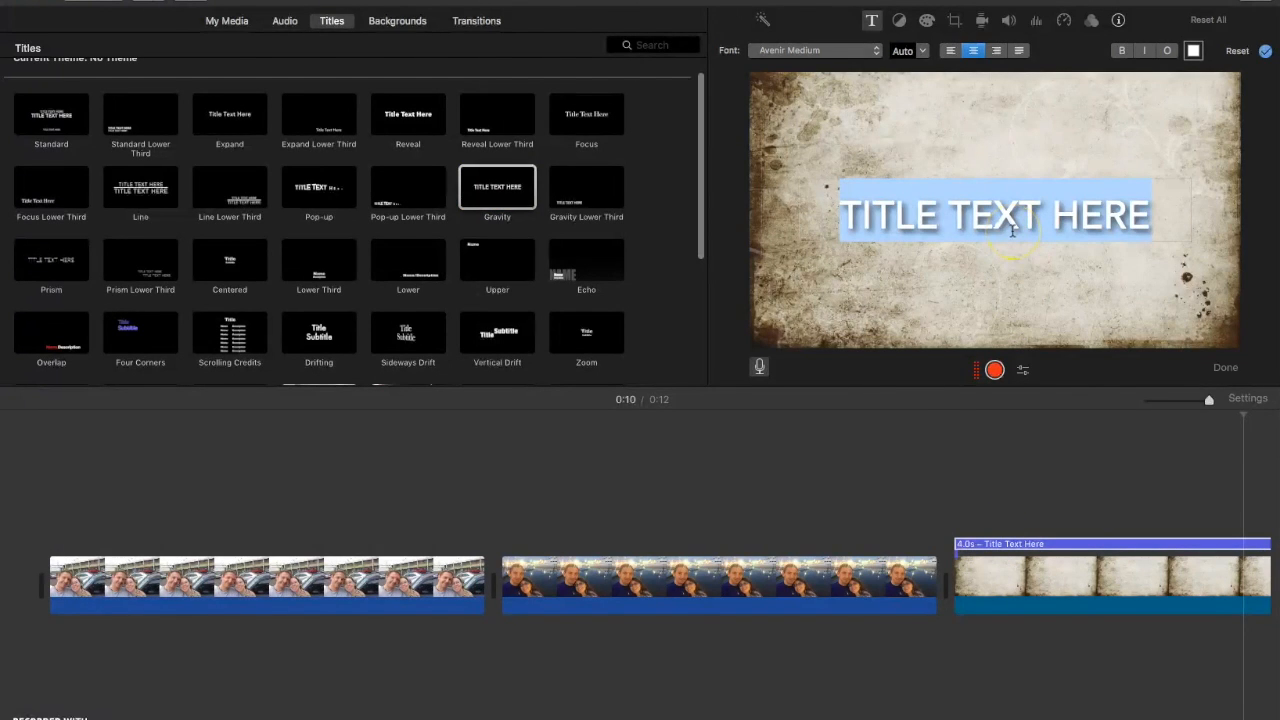
text(I LOVE YOU!)
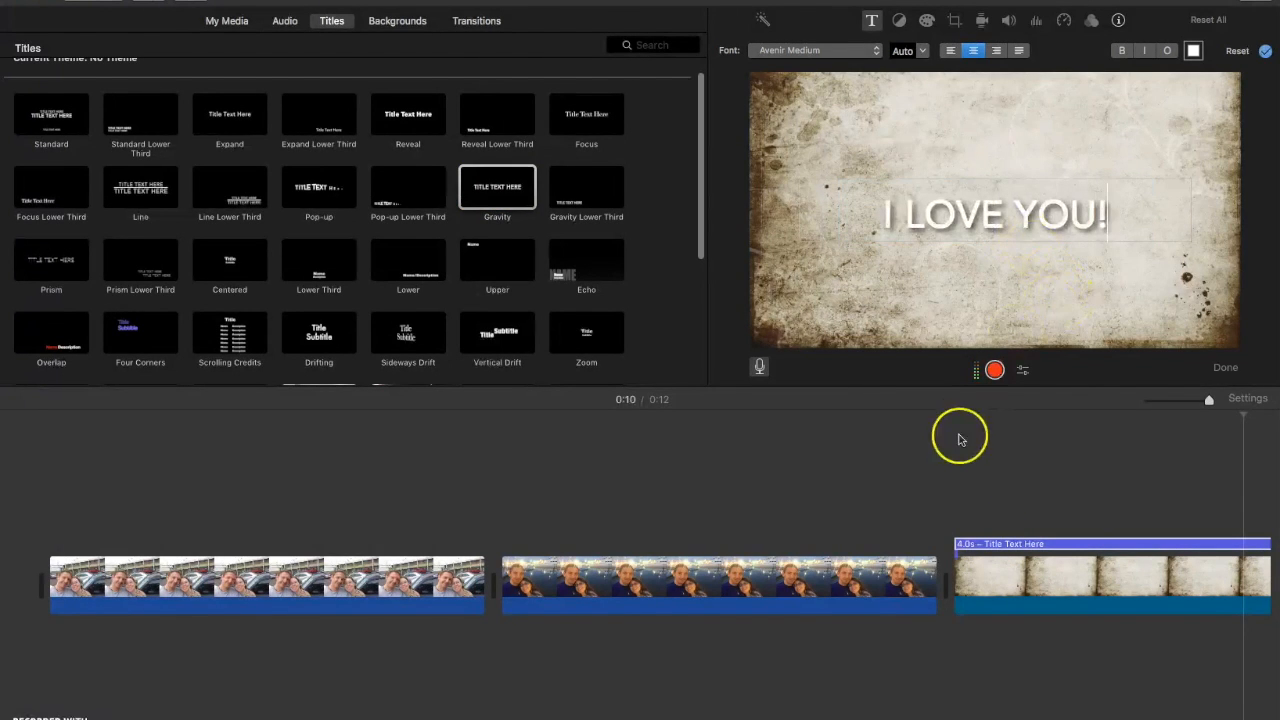
drag(975, 642, 48, 632)
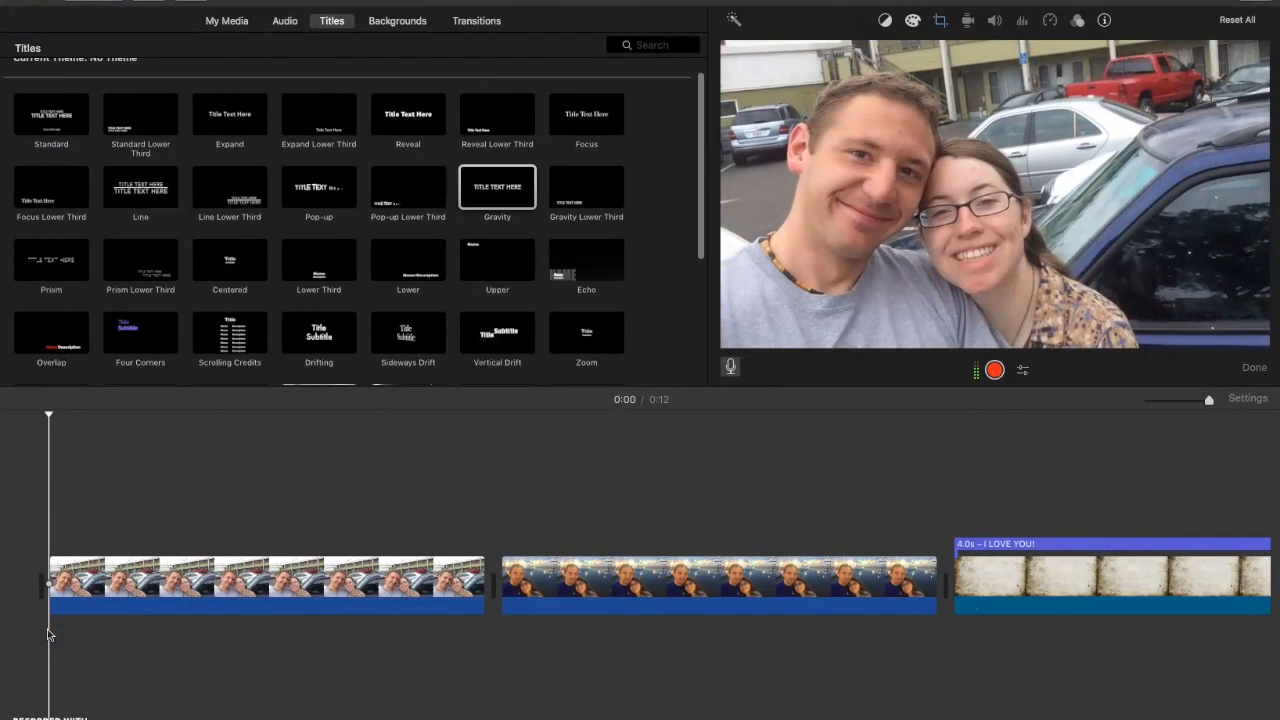
- Play the movie, then import '01 I Want You Back.m4a' into the project's media
key(space)
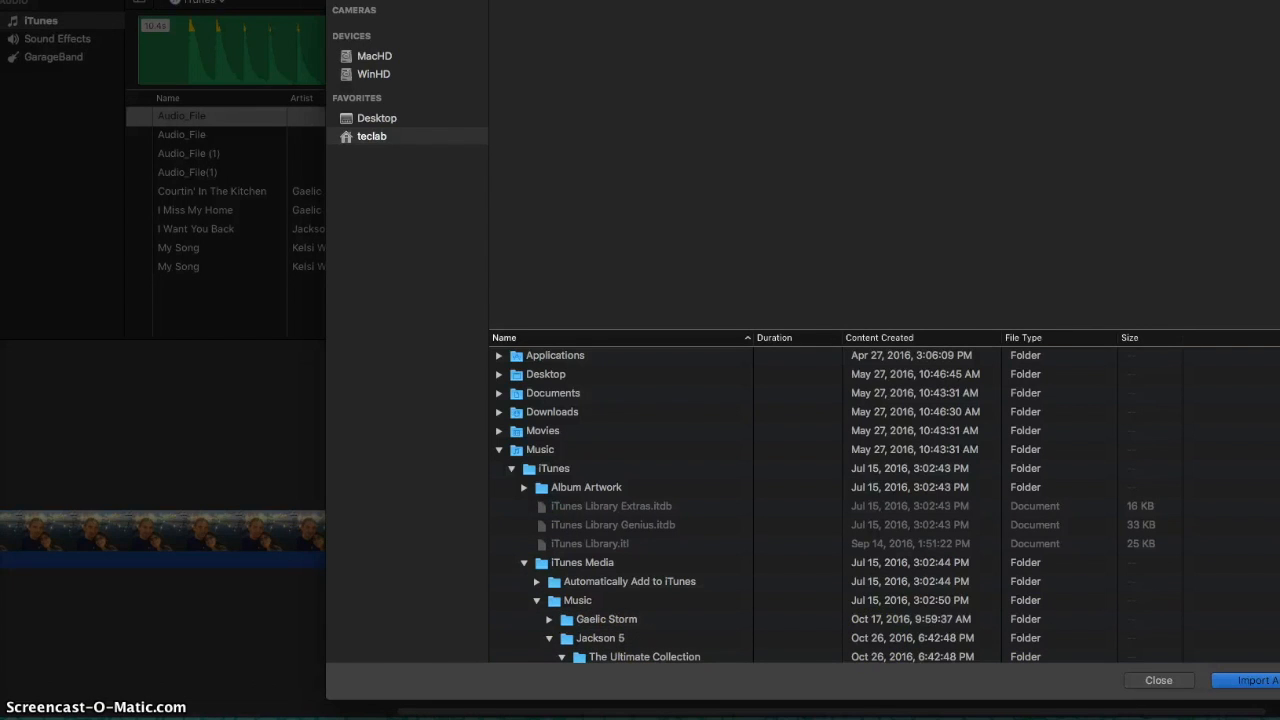
scroll(580, 620, down, 5)
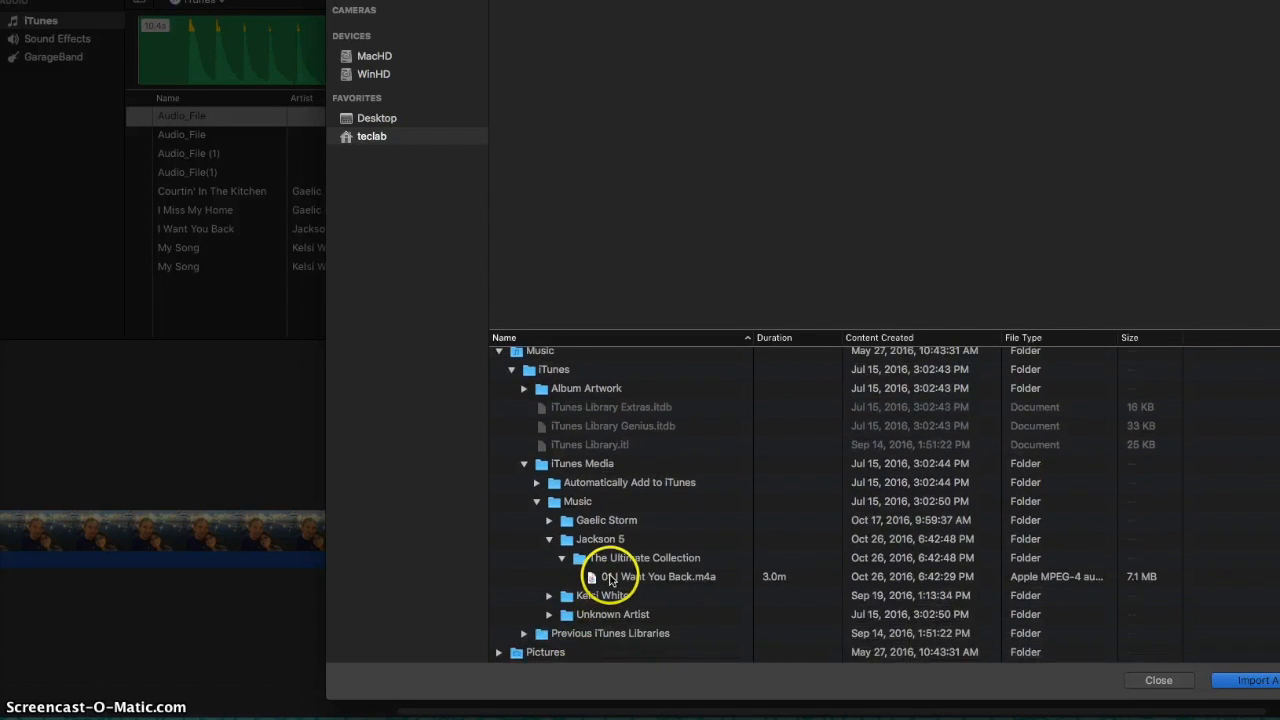
click(609, 578)
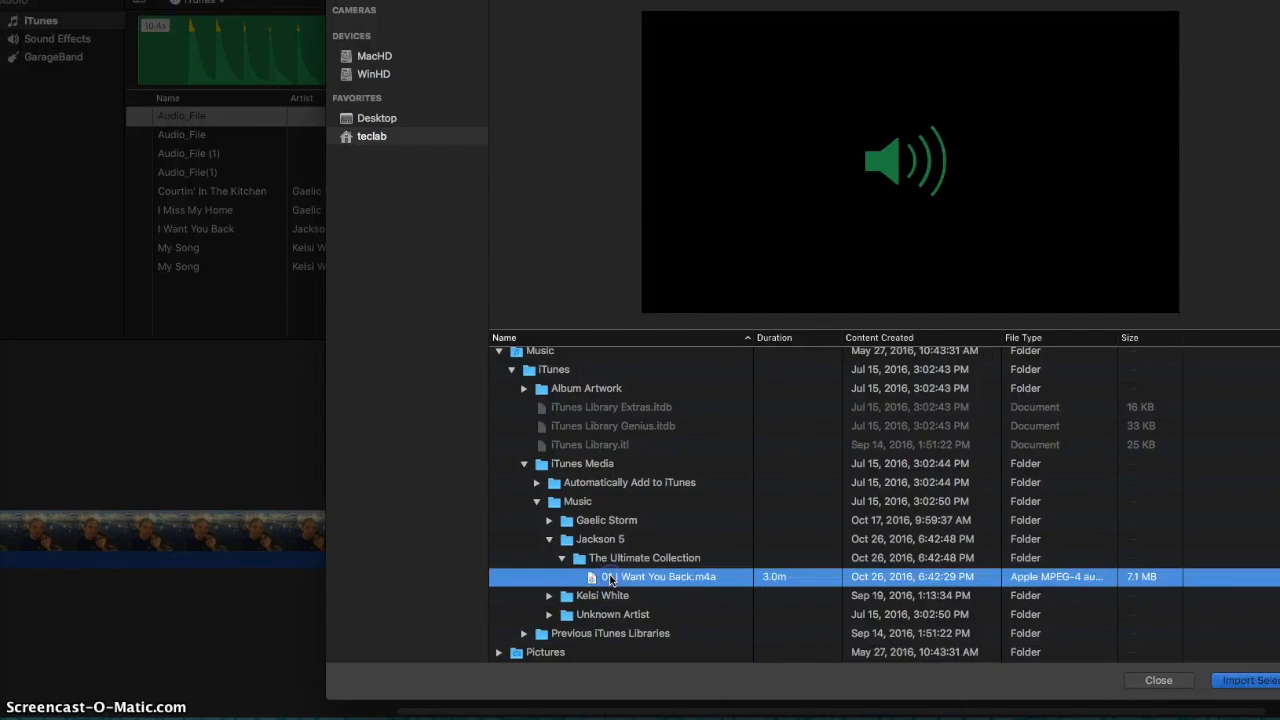
click(1240, 681)
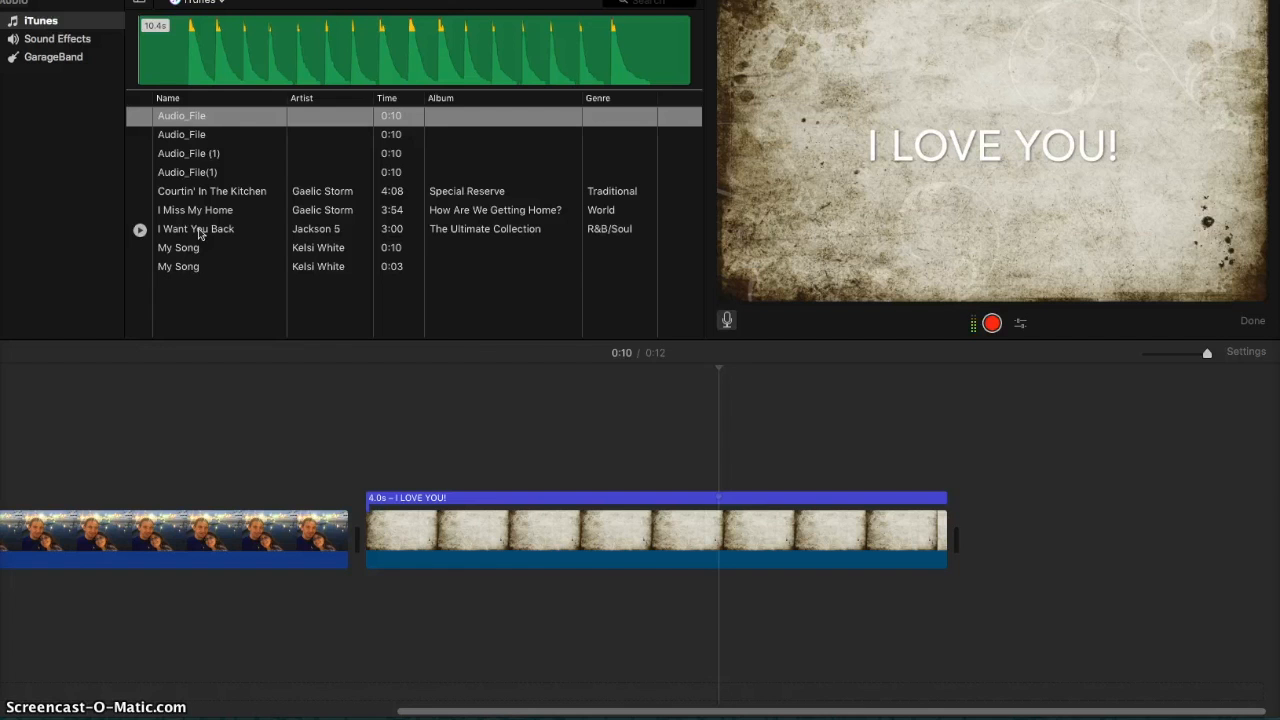
- Put I Want You Back beneath the title clip and preview the title with the song
drag(198, 232, 368, 587)
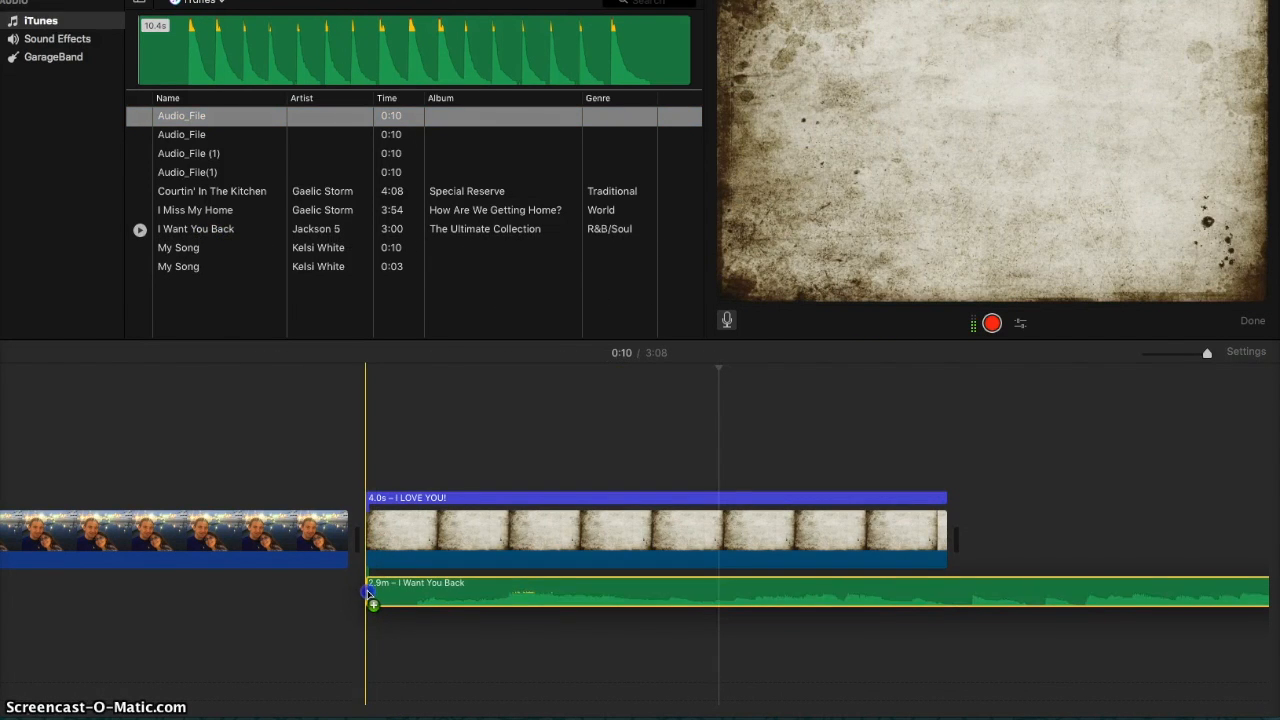
click(363, 588)
key(space)
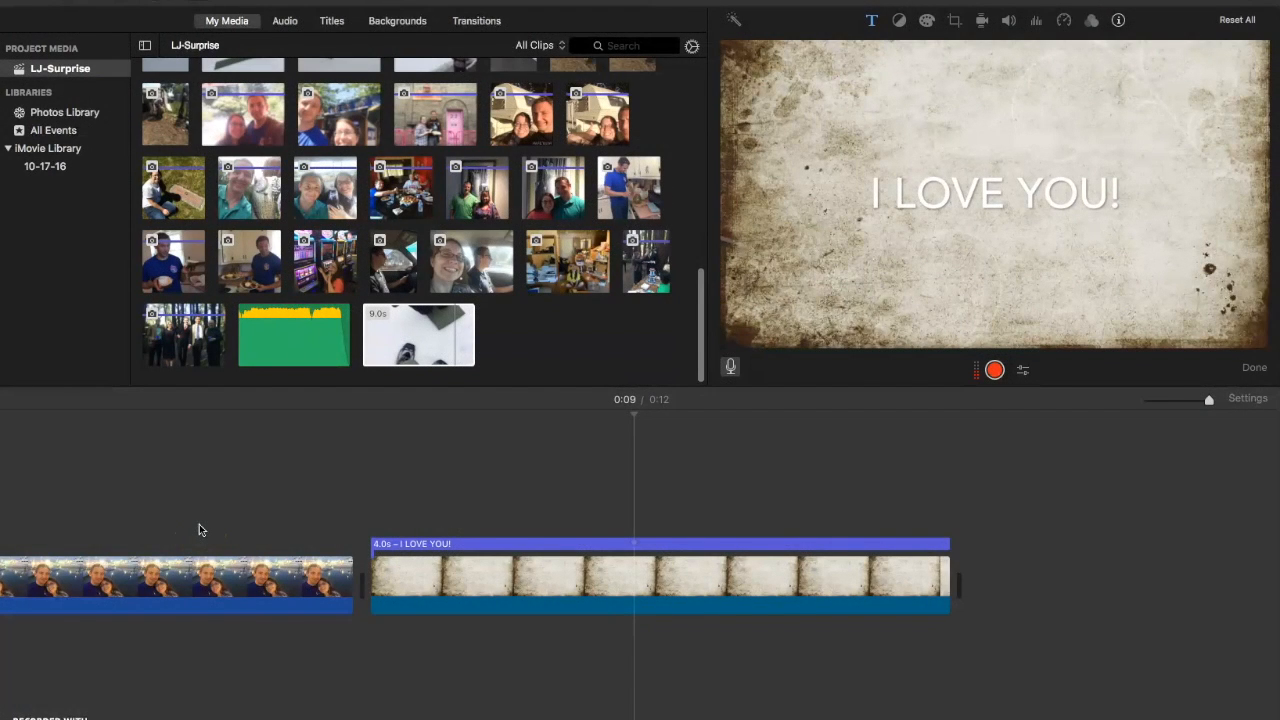
- Add the 9-second sledding video after the 'I LOVE YOU!' title and preview the transition into it
click(383, 330)
drag(405, 345, 974, 571)
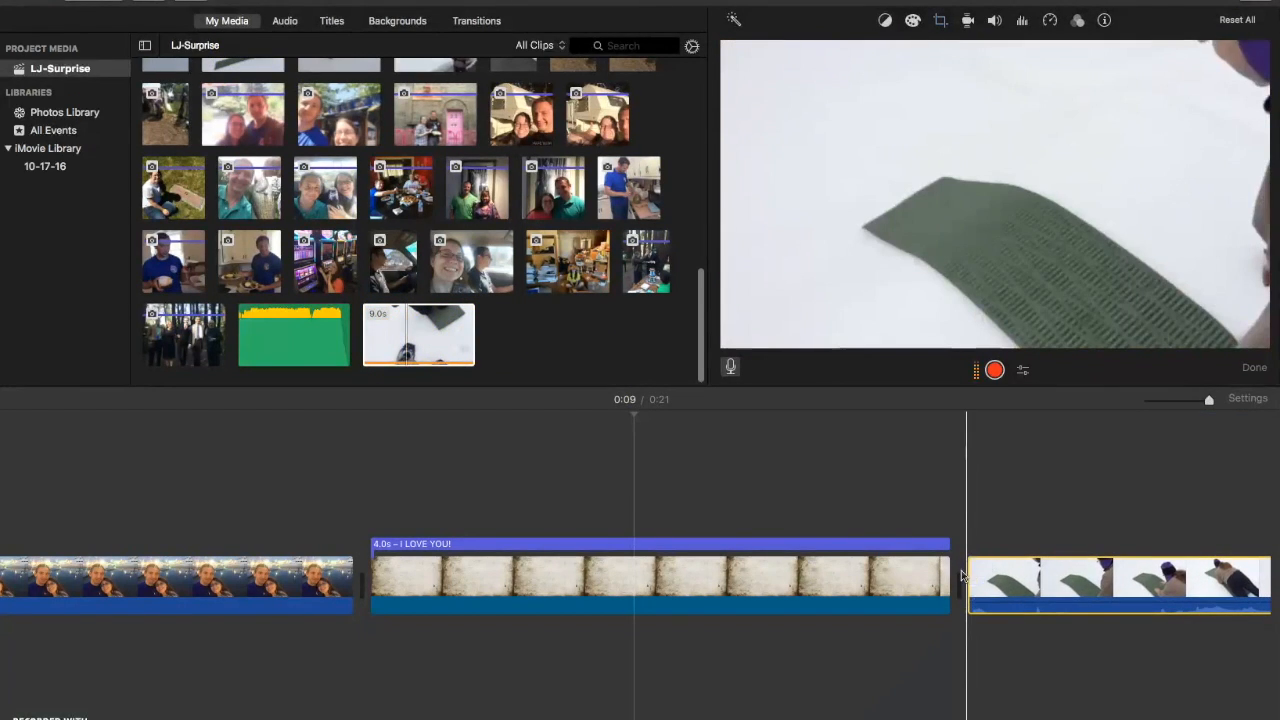
click(927, 572)
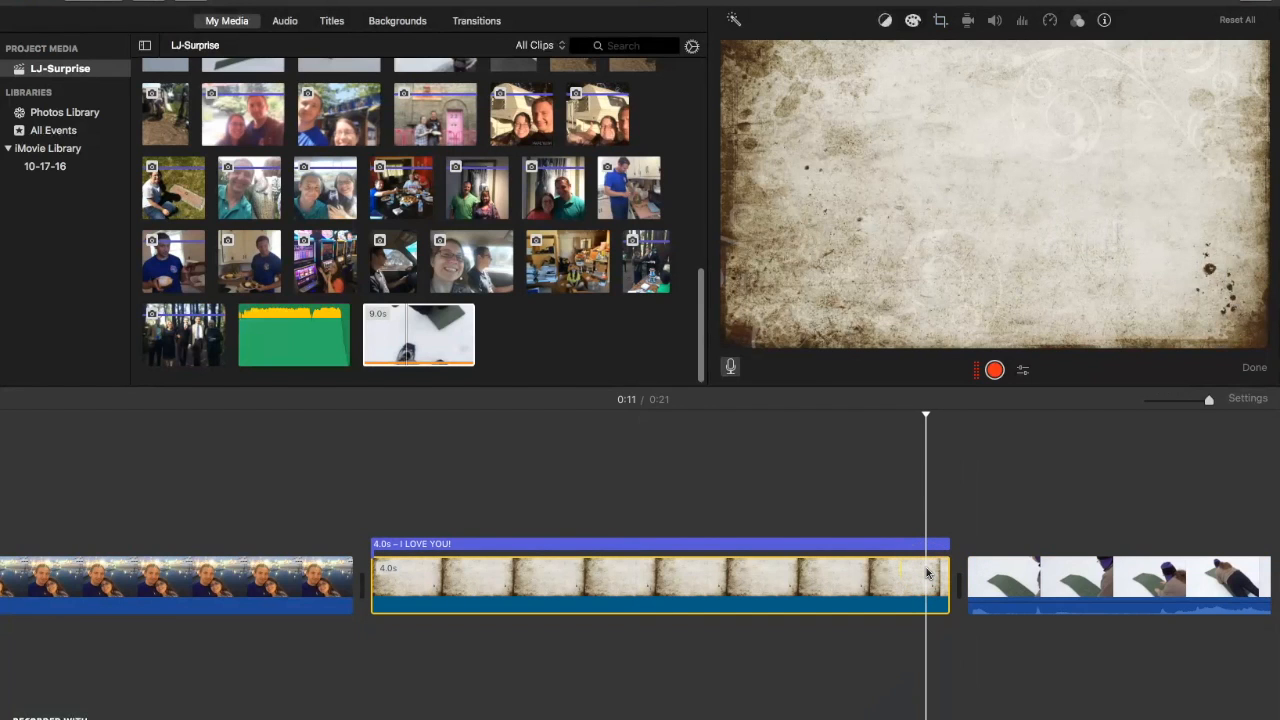
key(space)
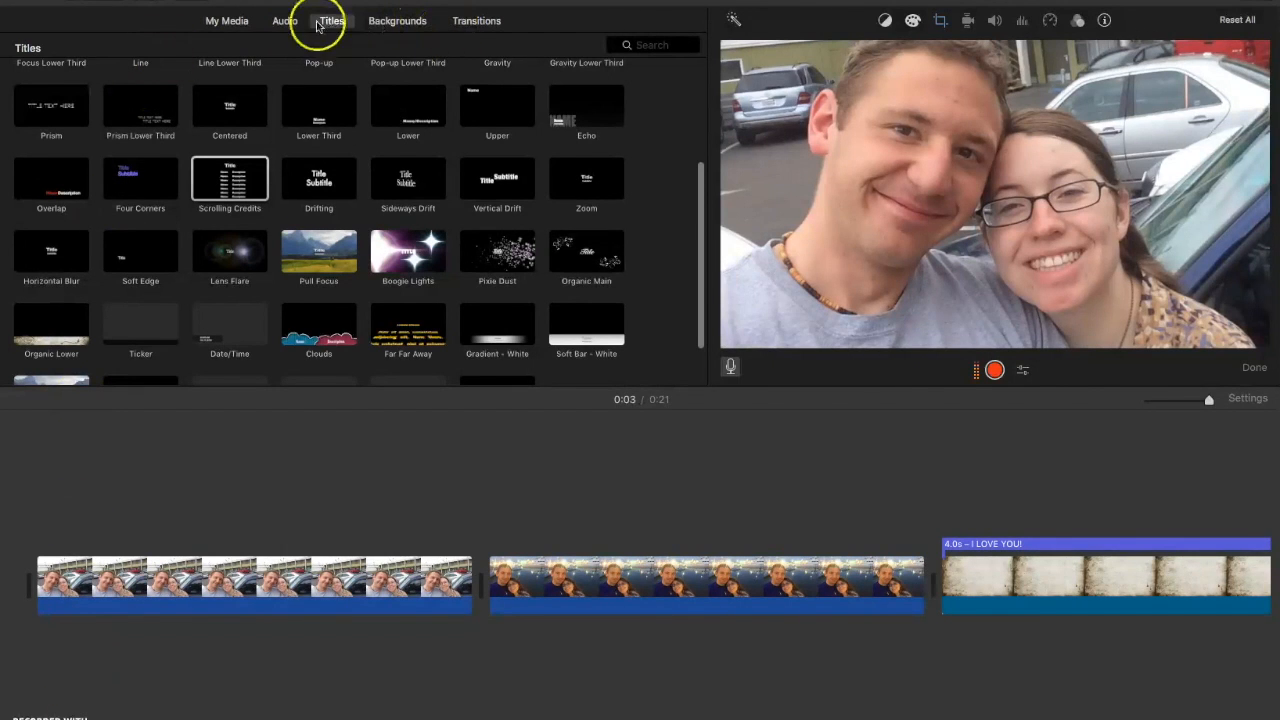
- Add the red Curtain background after the sledding video
click(397, 21)
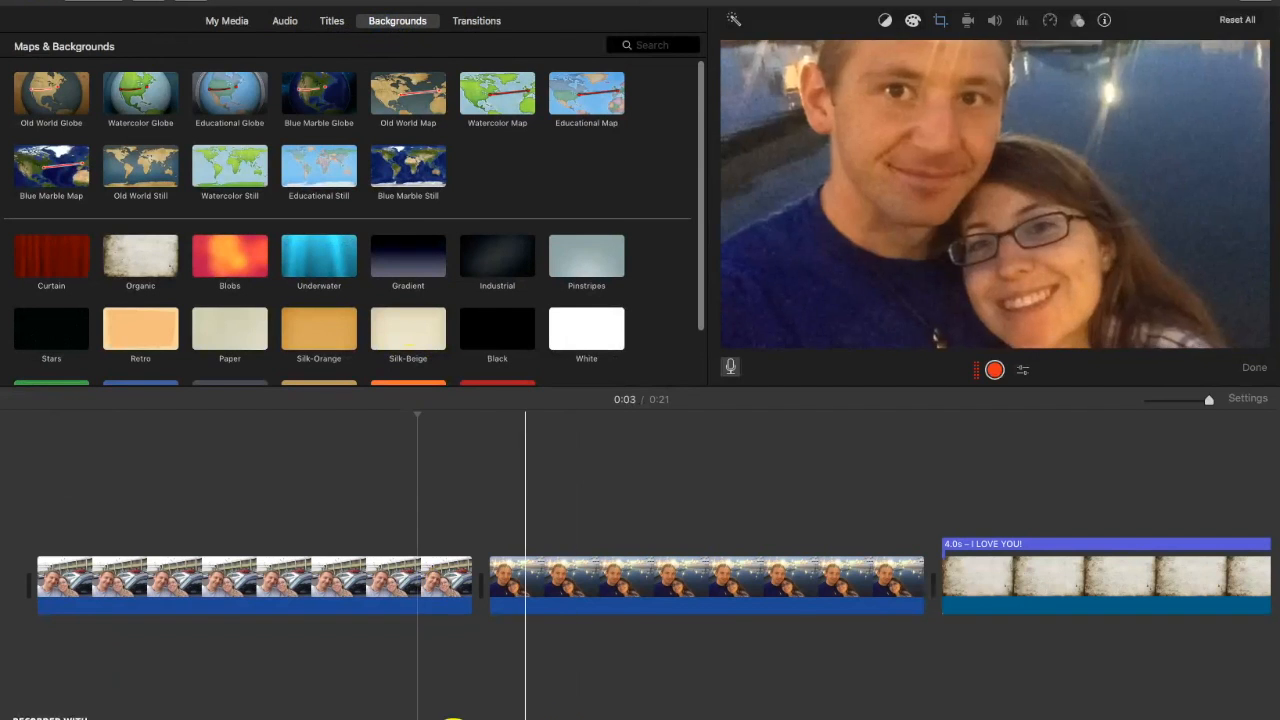
scroll(367, 500, right, 2)
scroll(1137, 700, right, 15)
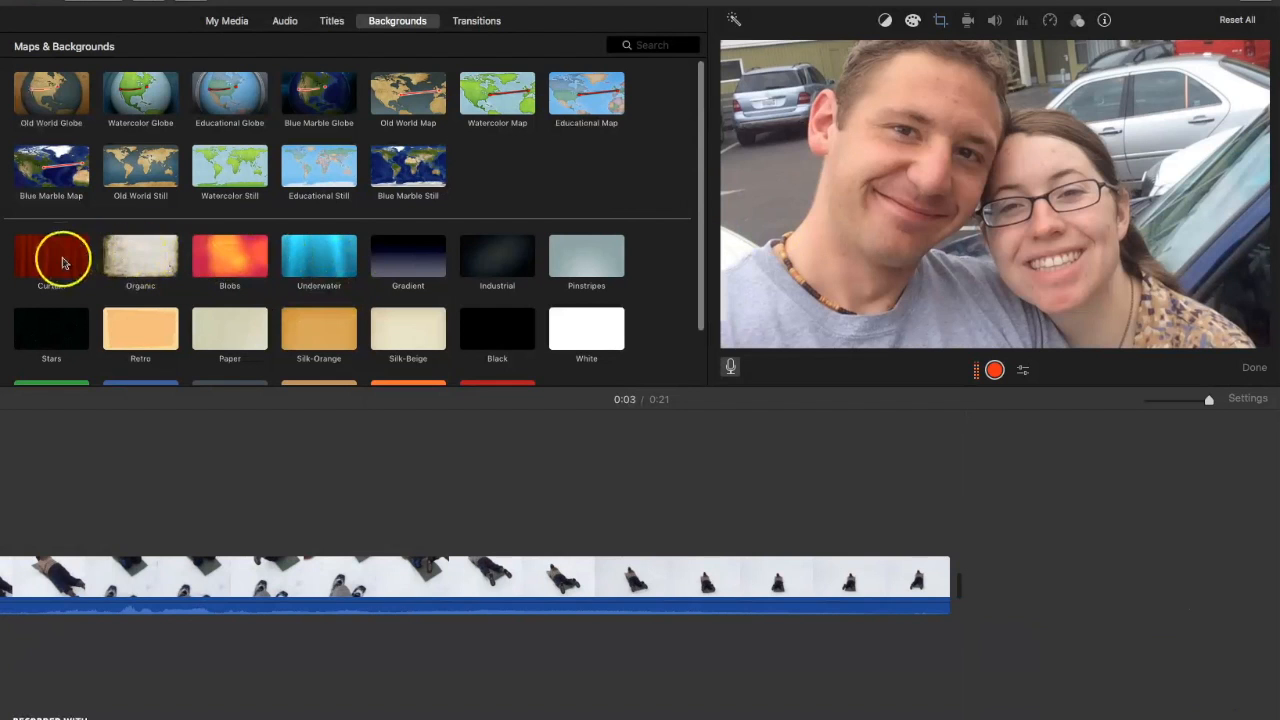
drag(72, 262, 975, 577)
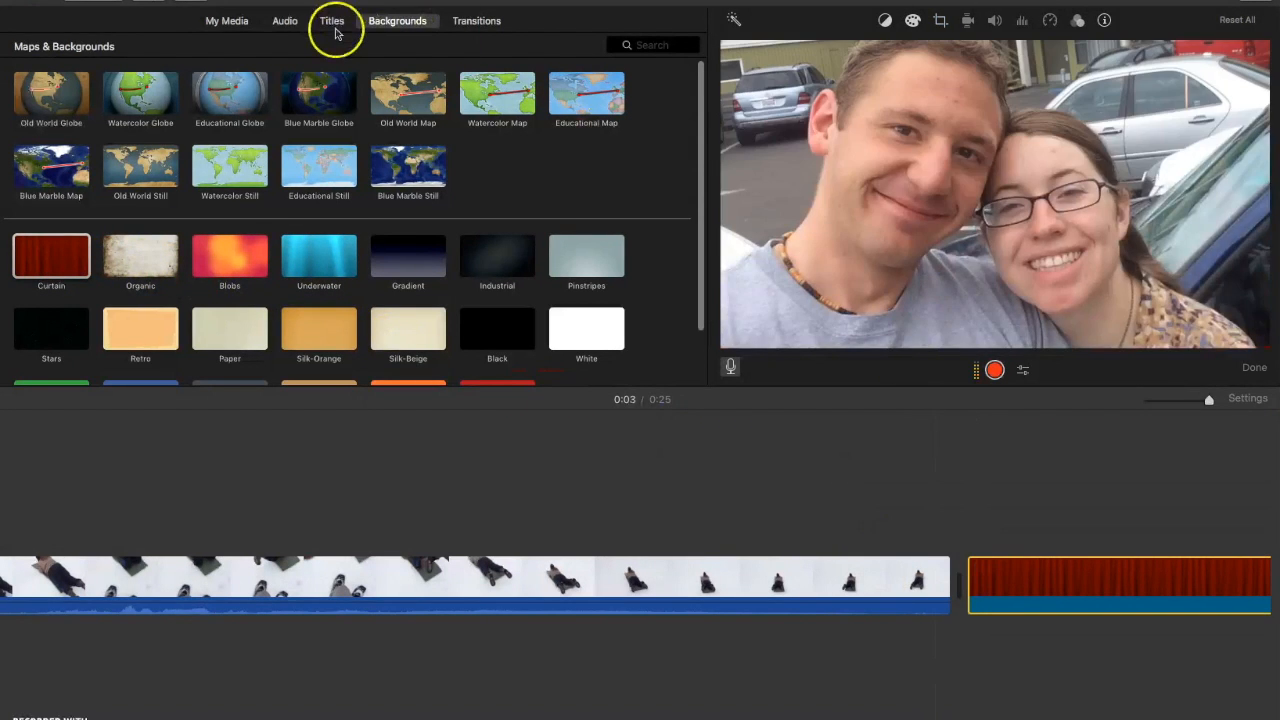
- Overlay Scrolling Credits on the curtain, replace the first two credit lines with names, and preview it
click(333, 22)
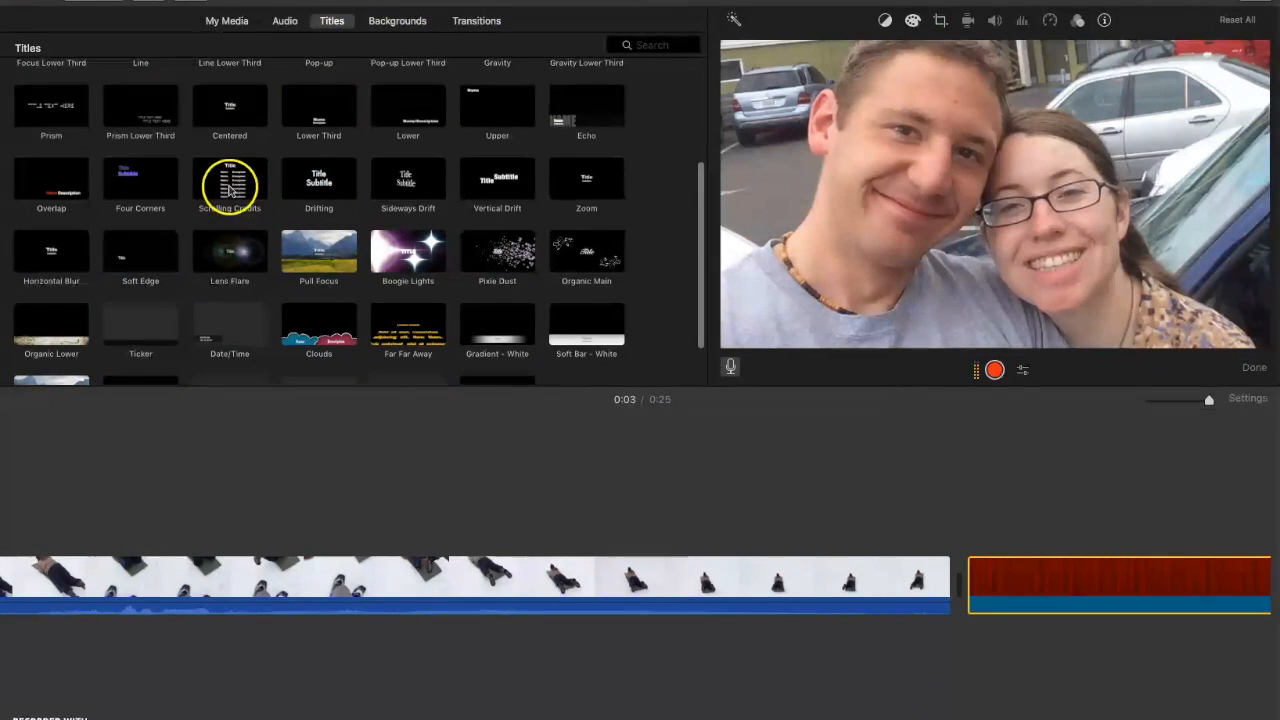
drag(230, 187, 968, 521)
click(1026, 128)
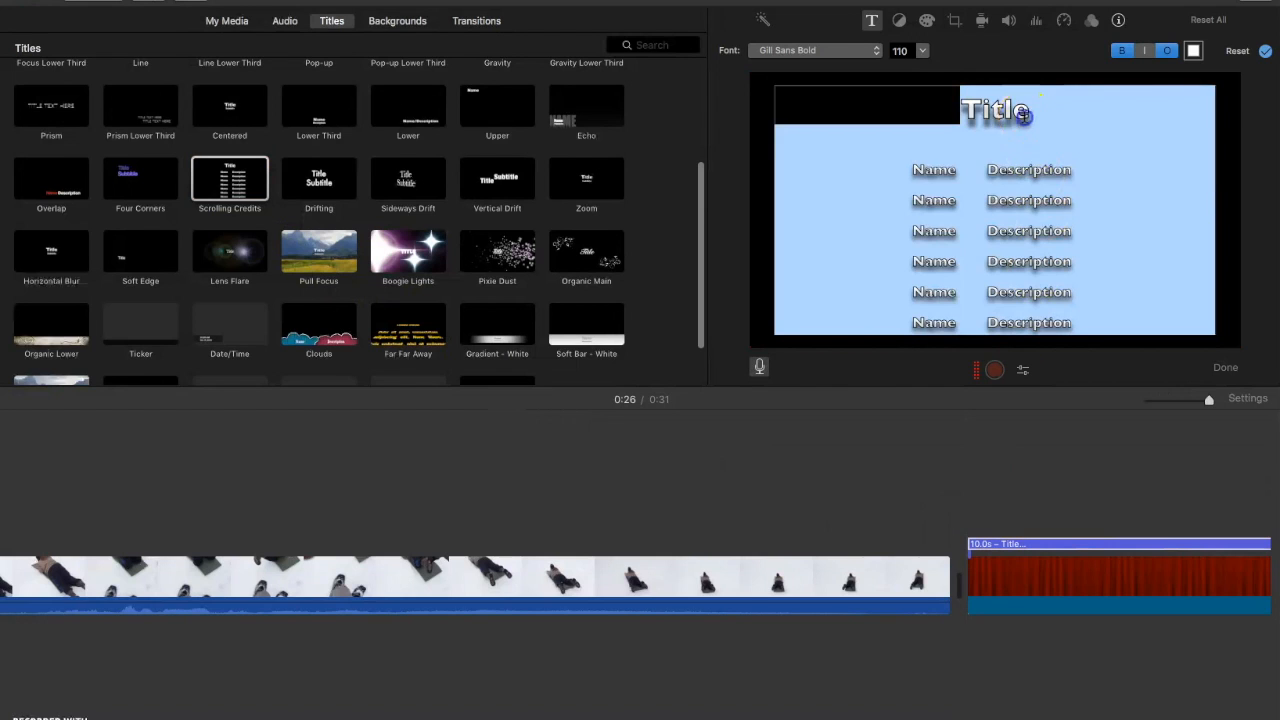
drag(928, 169, 1042, 170)
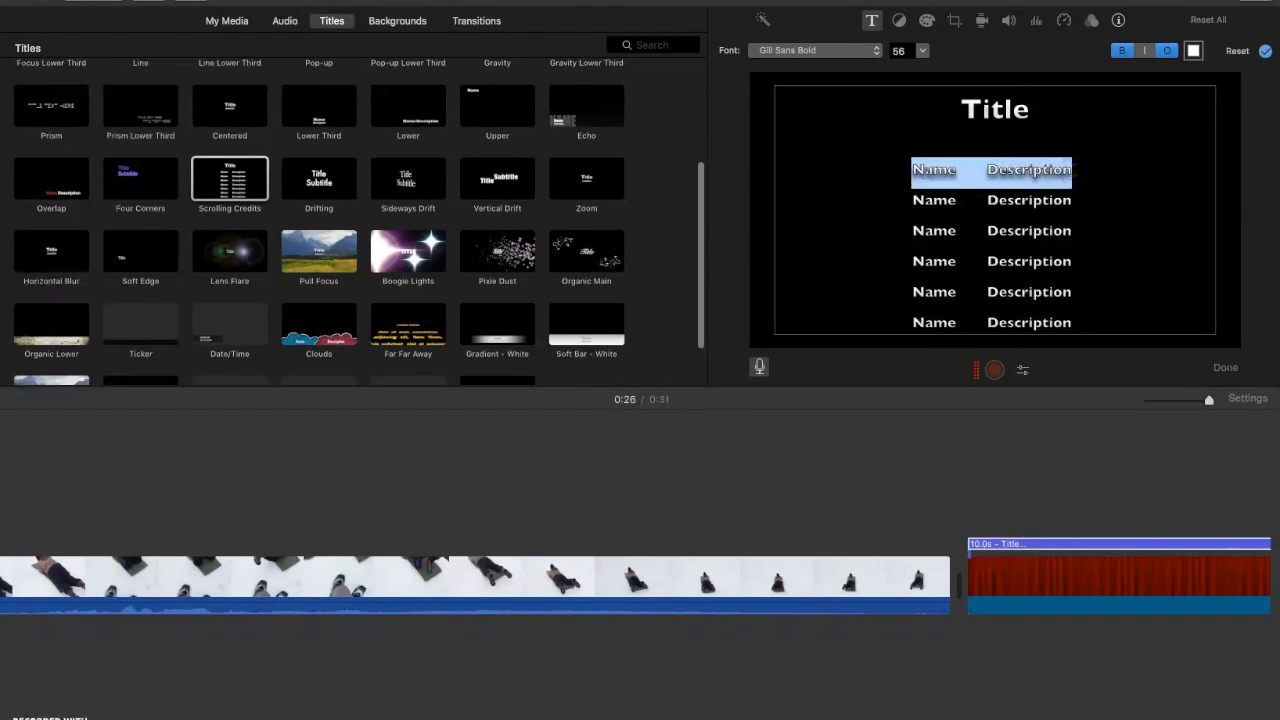
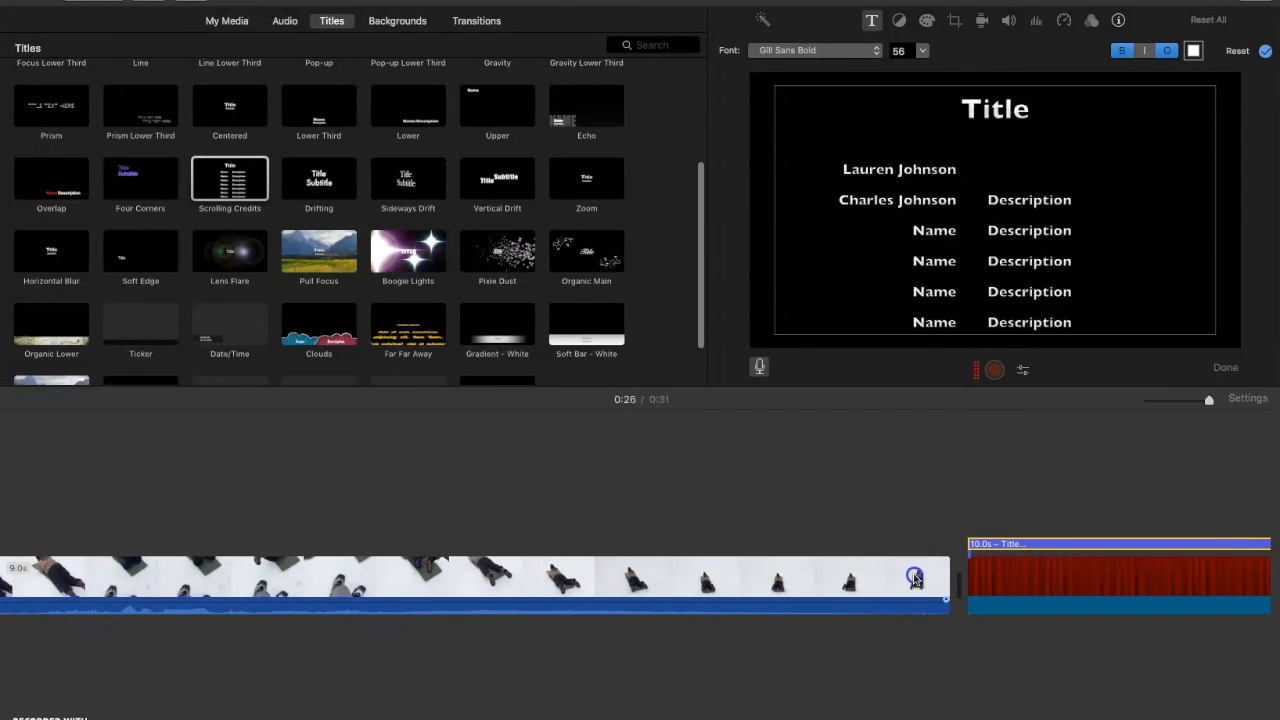
click(915, 578)
key(space)
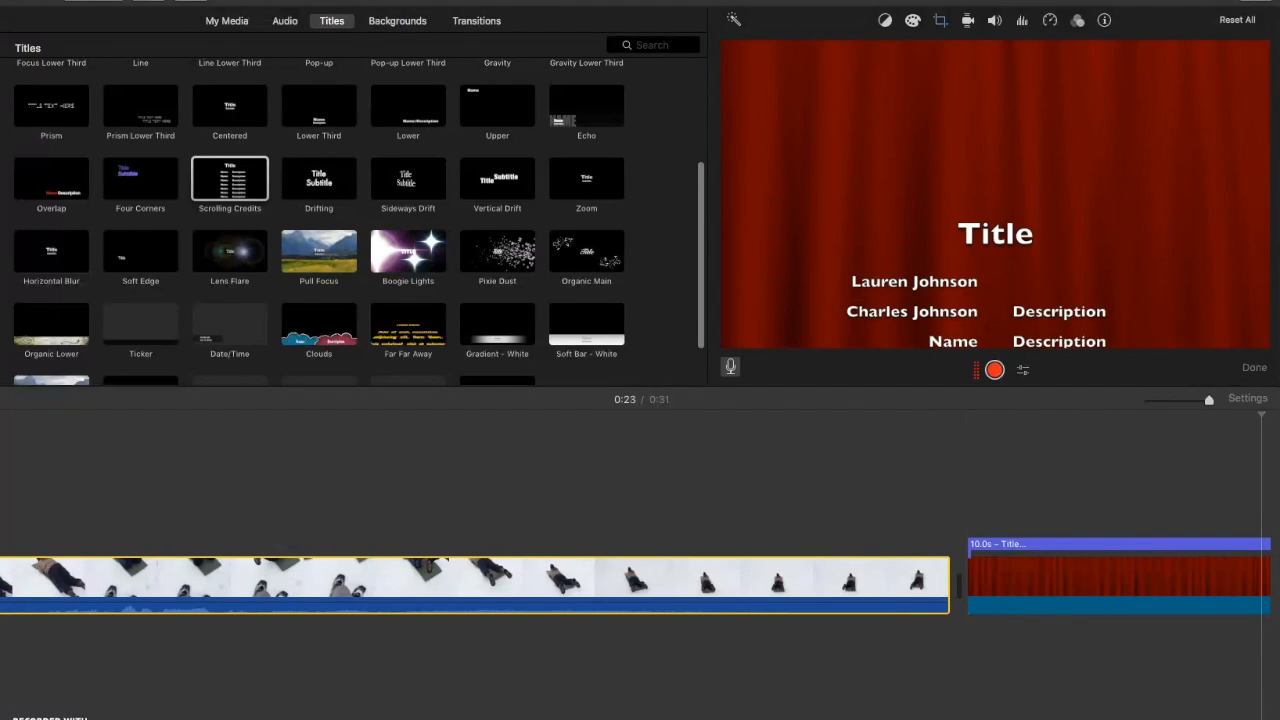
- Insert a Page Curl Right transition between the parking-lot selfie and the harbour night photo
scroll(516, 719, left, 10)
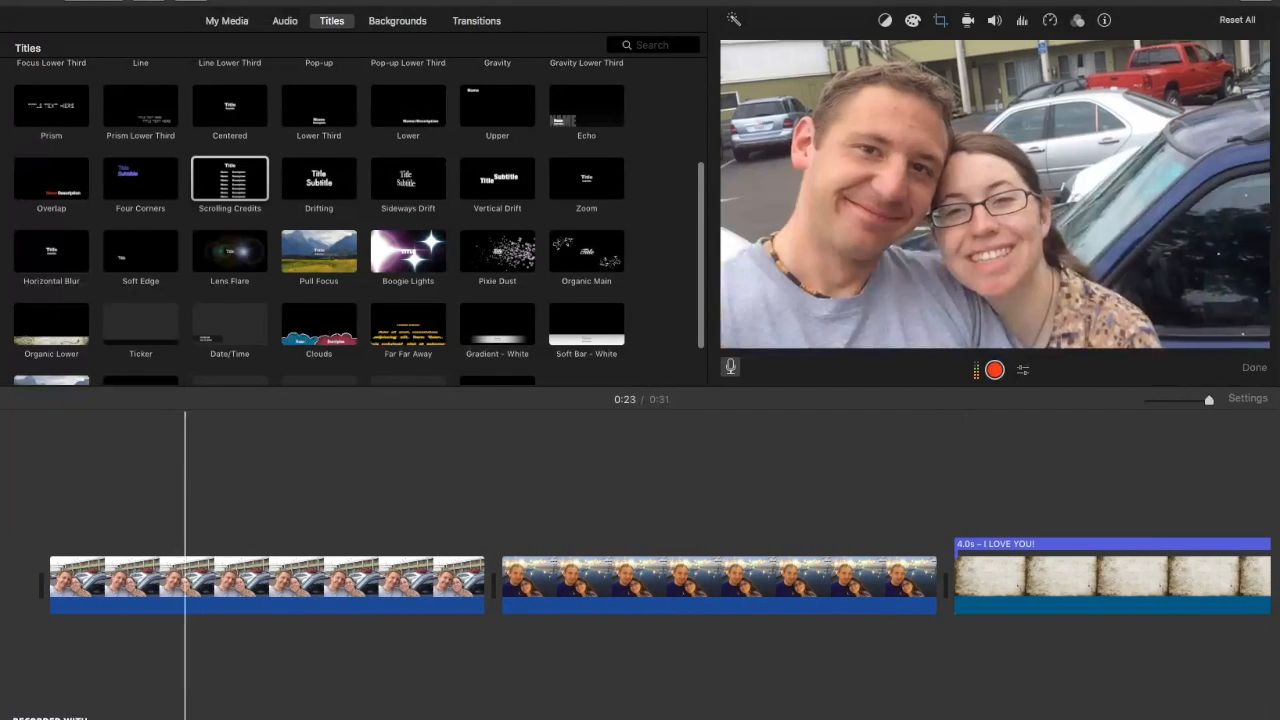
click(475, 20)
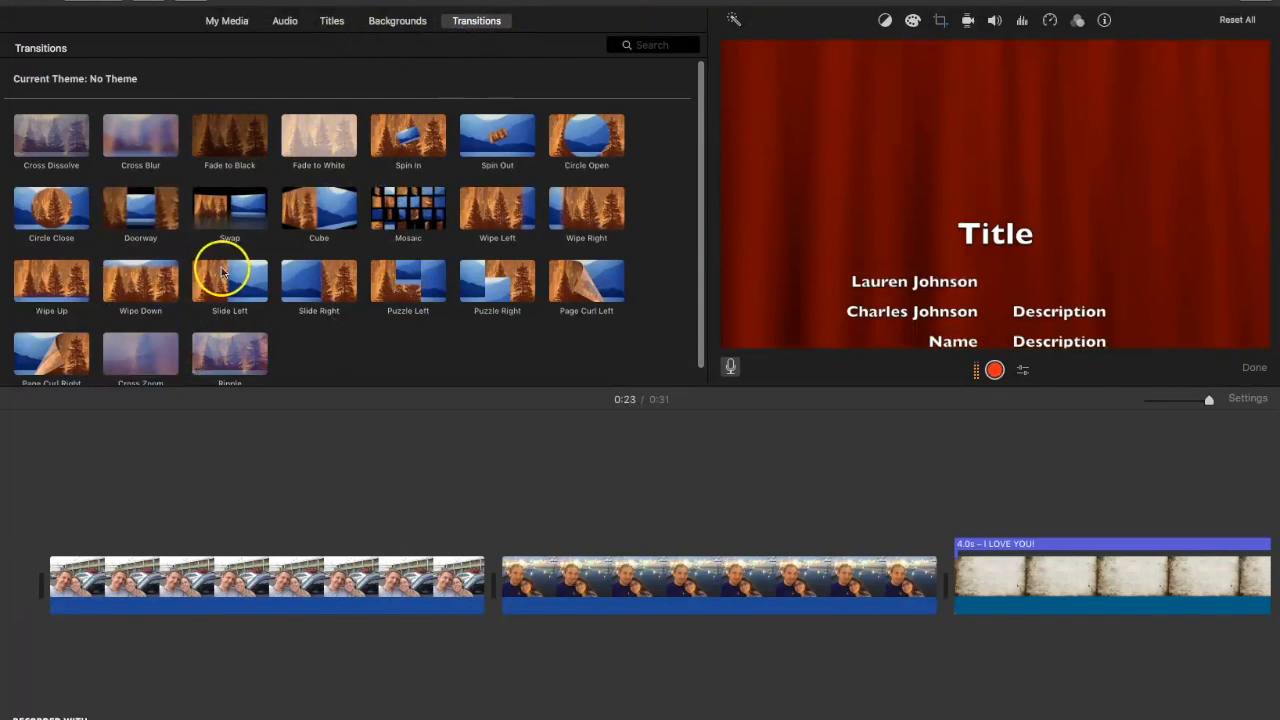
click(72, 345)
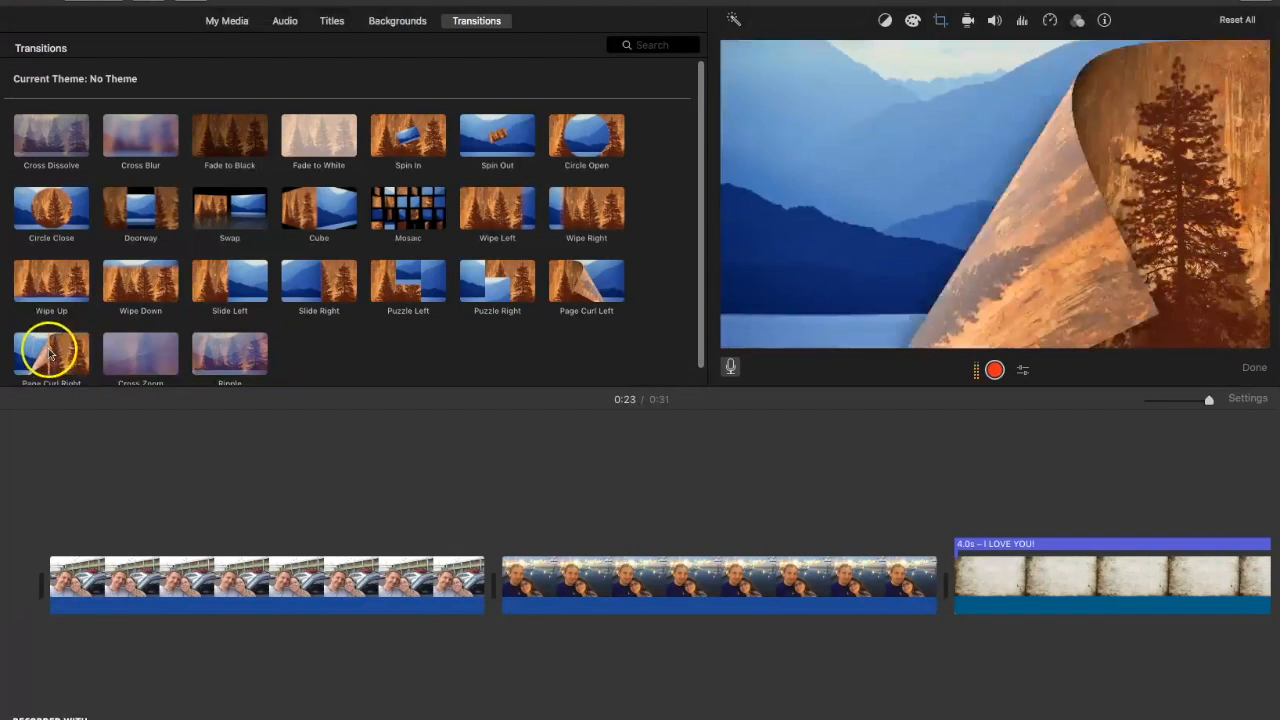
drag(50, 352, 452, 540)
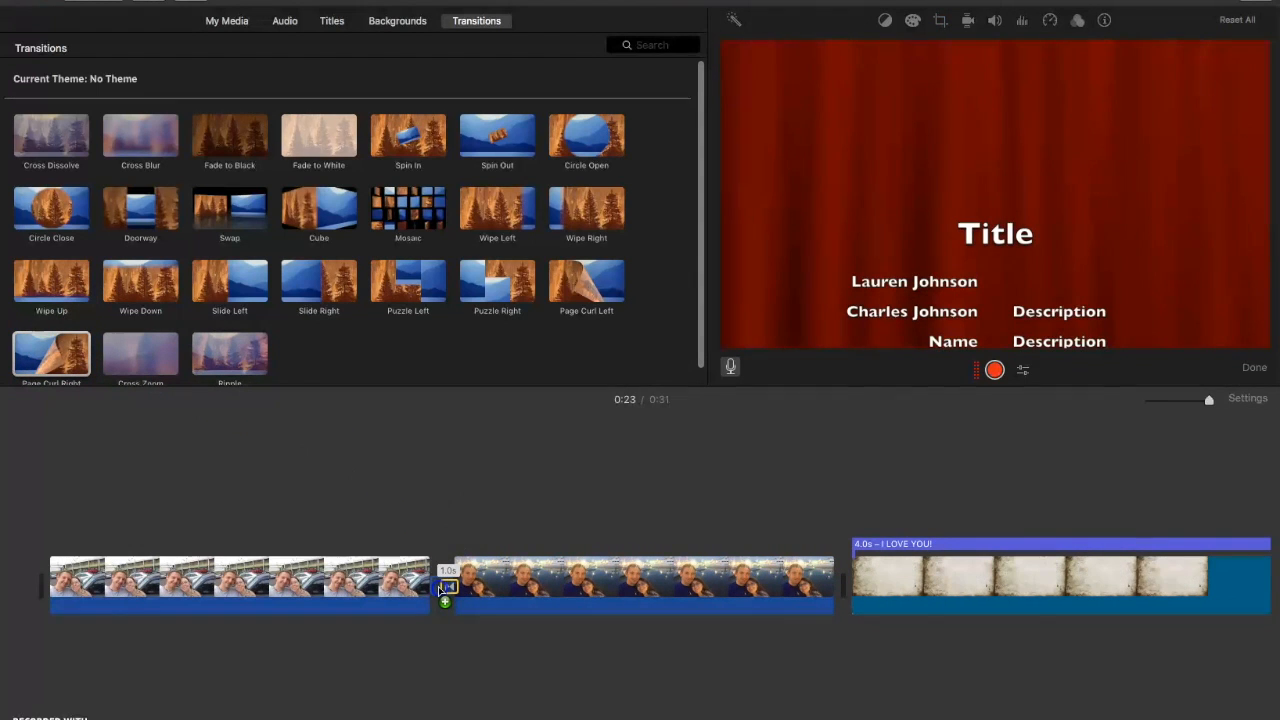
drag(445, 588, 443, 586)
click(300, 570)
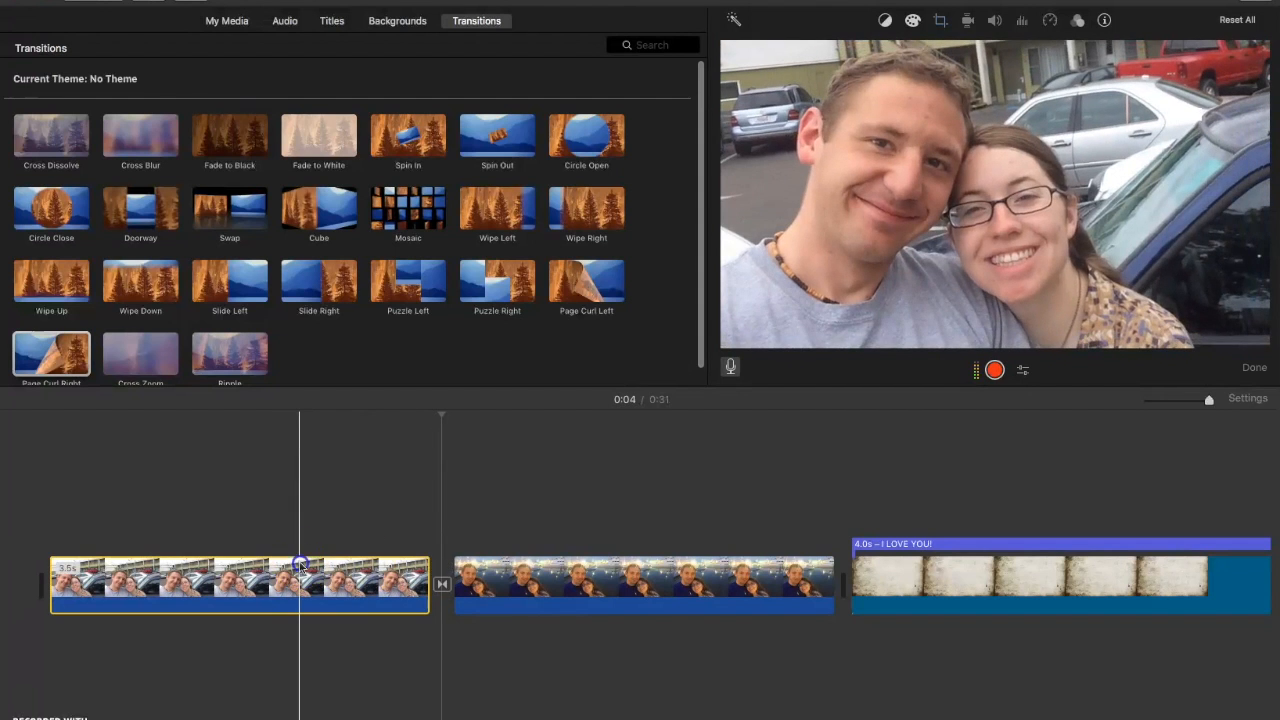